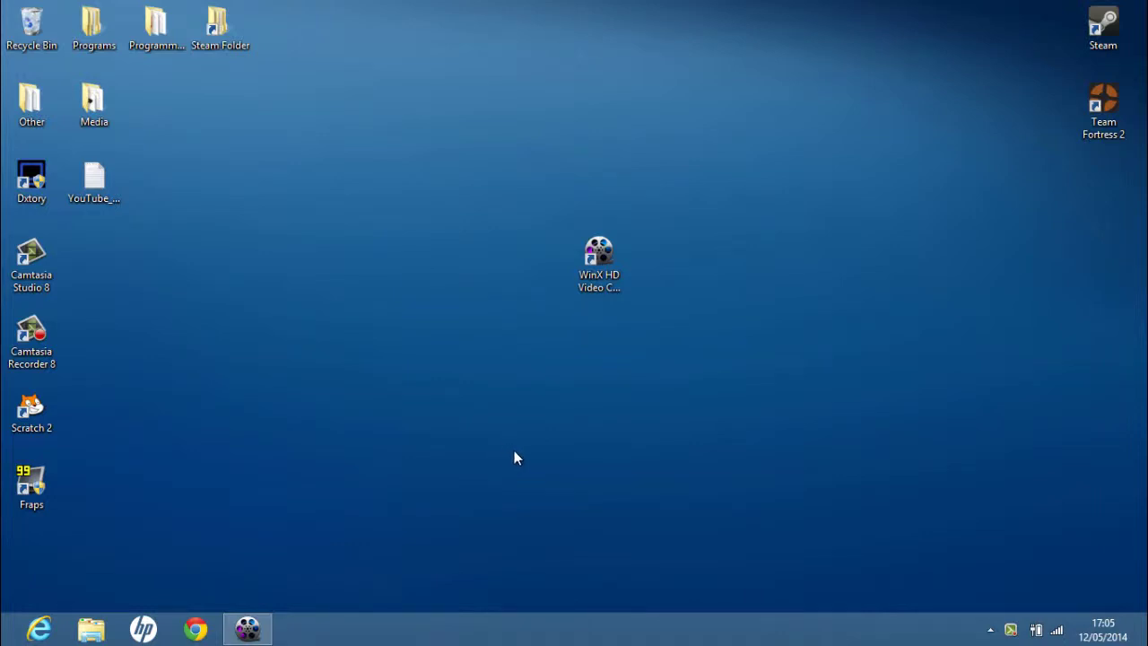
Launch WinX HD Video Converter Deluxe from its desktop shortcut and taskbar icon
left_click(620, 285)
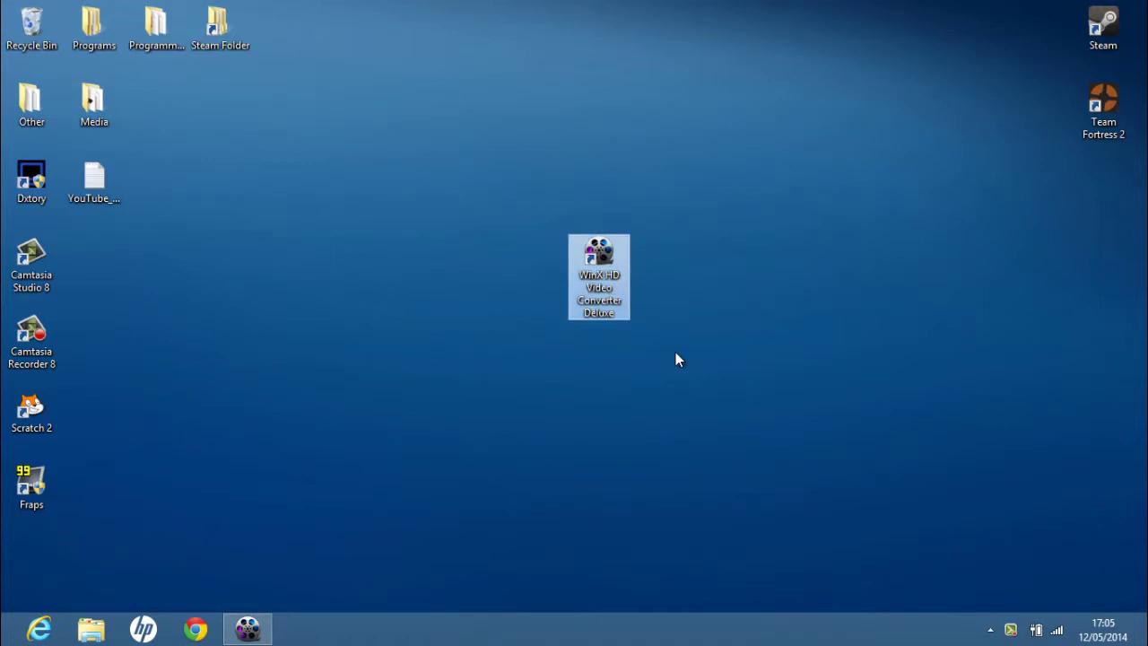
left_click(377, 516)
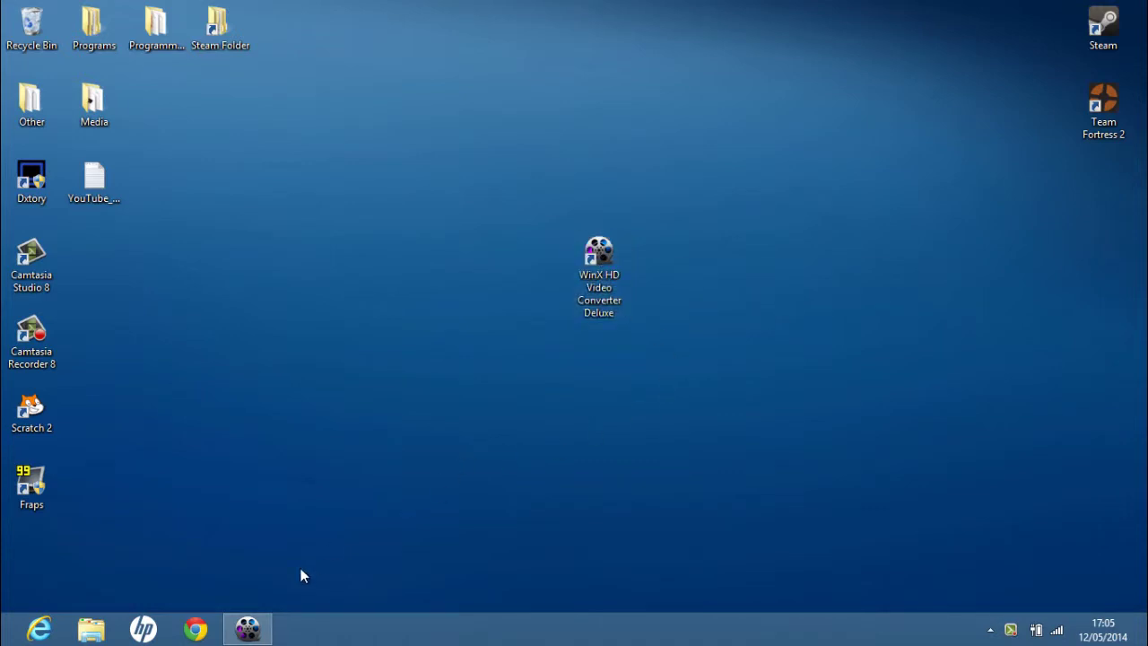
left_click(248, 627)
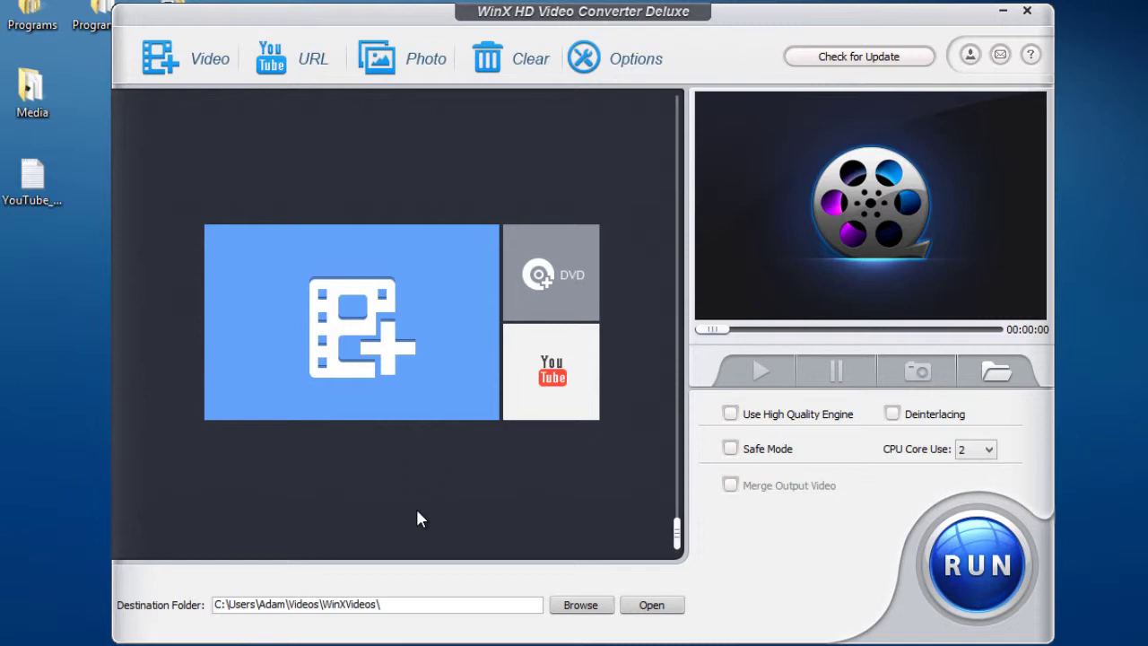
Add Meet the Soldier.mp4 from My Videos to the converter's file list
left_click(472, 368)
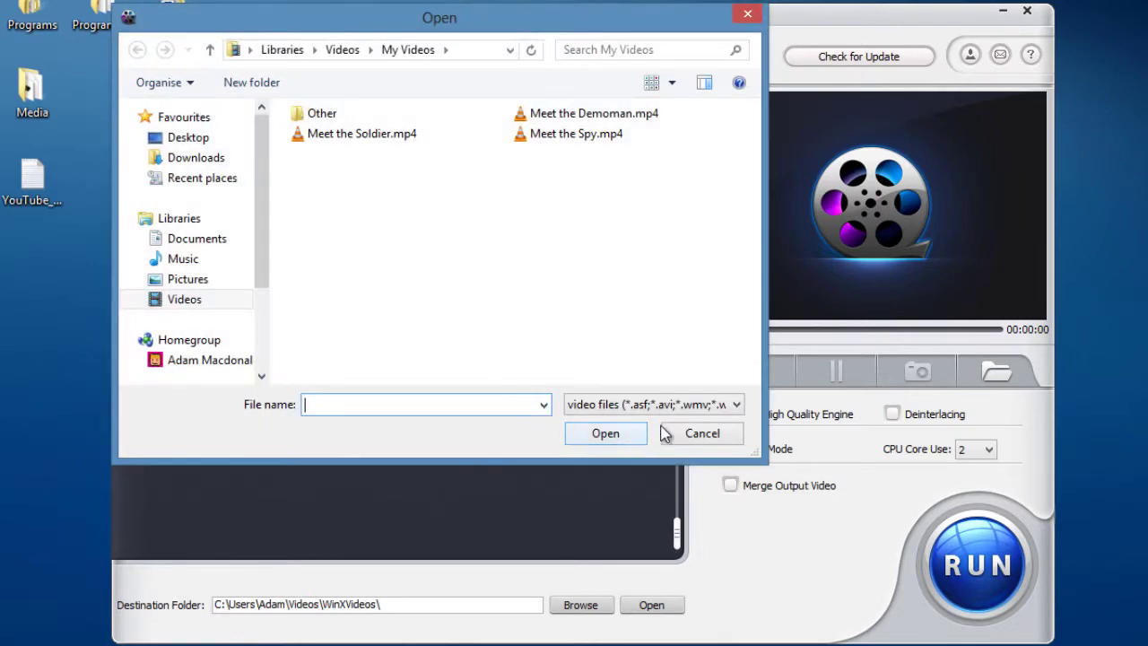
left_click(695, 433)
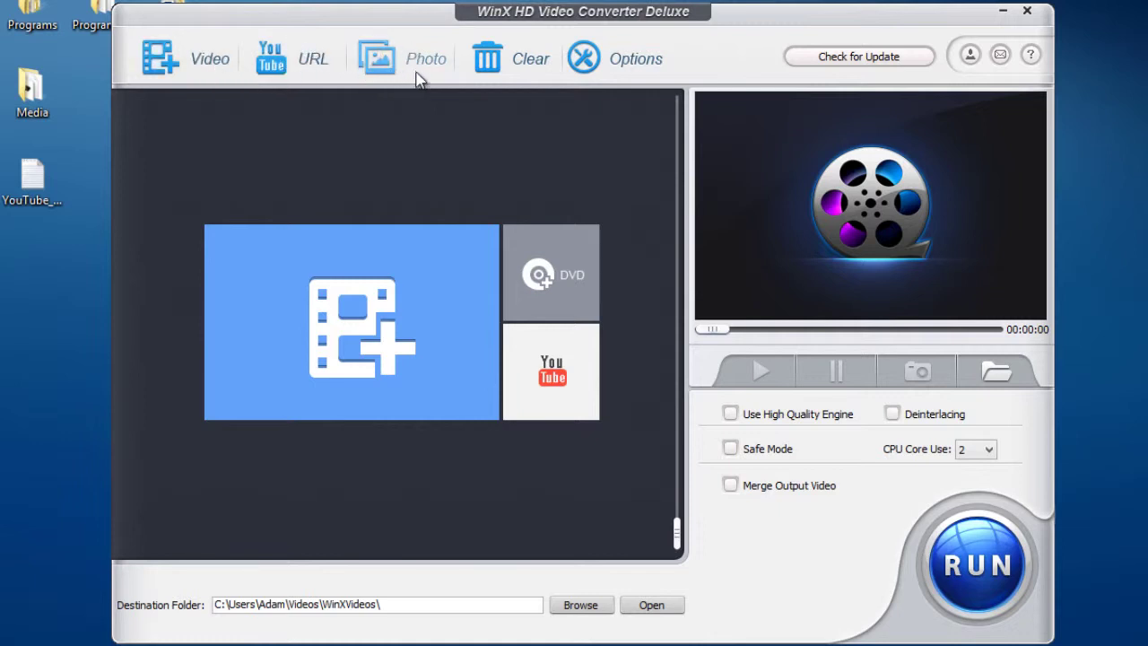
left_click(404, 264)
left_click(354, 136)
left_click(607, 434)
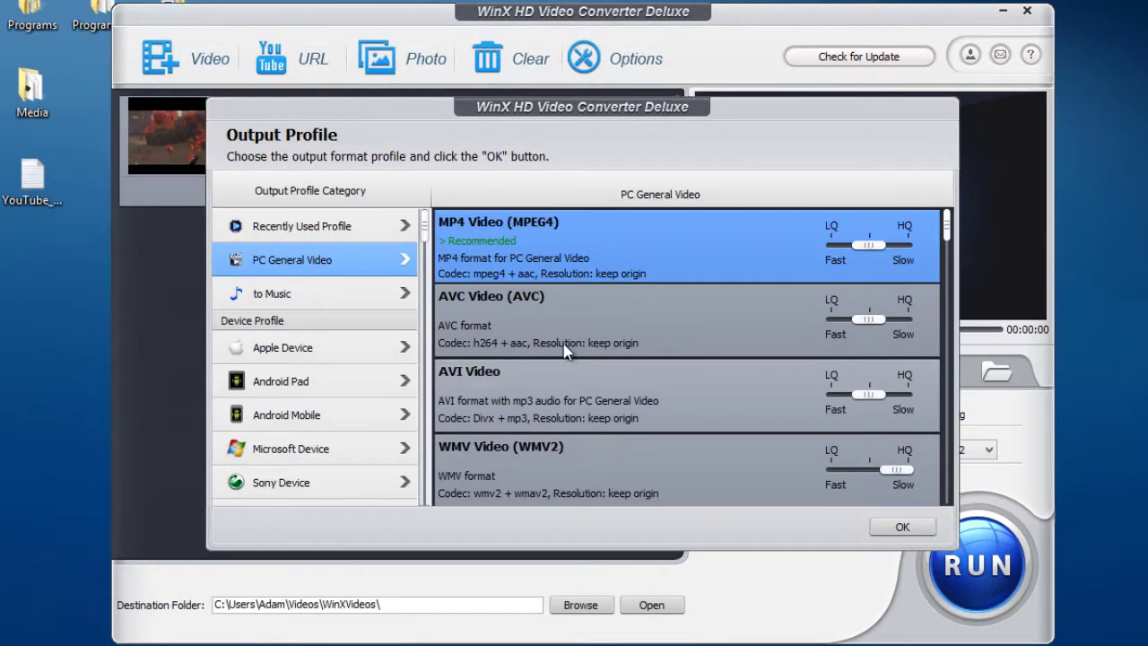
Set the output profile to PC General Video > AVI Video at the highest quality
left_click(329, 349)
scroll(332, 318, "down", 1)
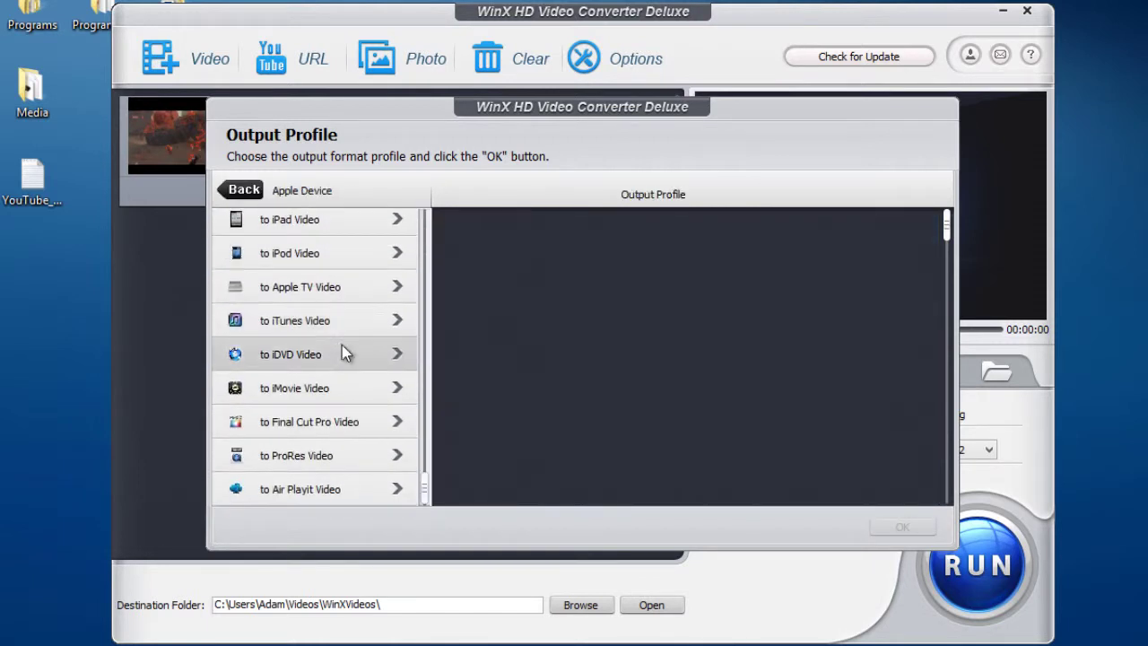
scroll(304, 269, "up", 1)
left_click(244, 190)
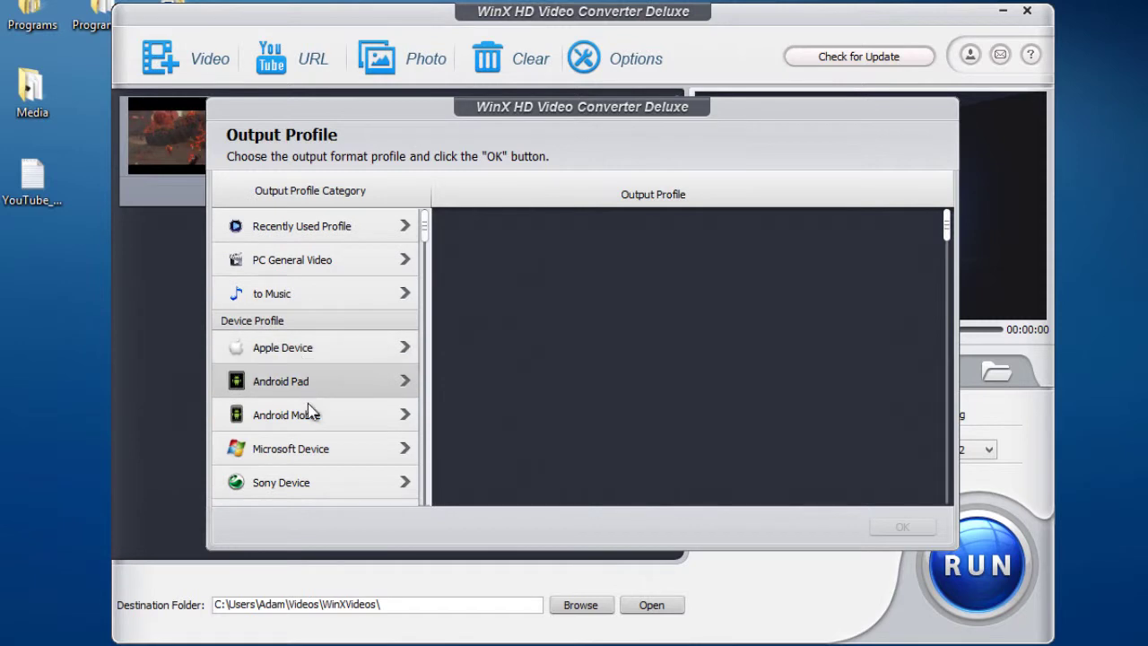
scroll(330, 452, "down", 1)
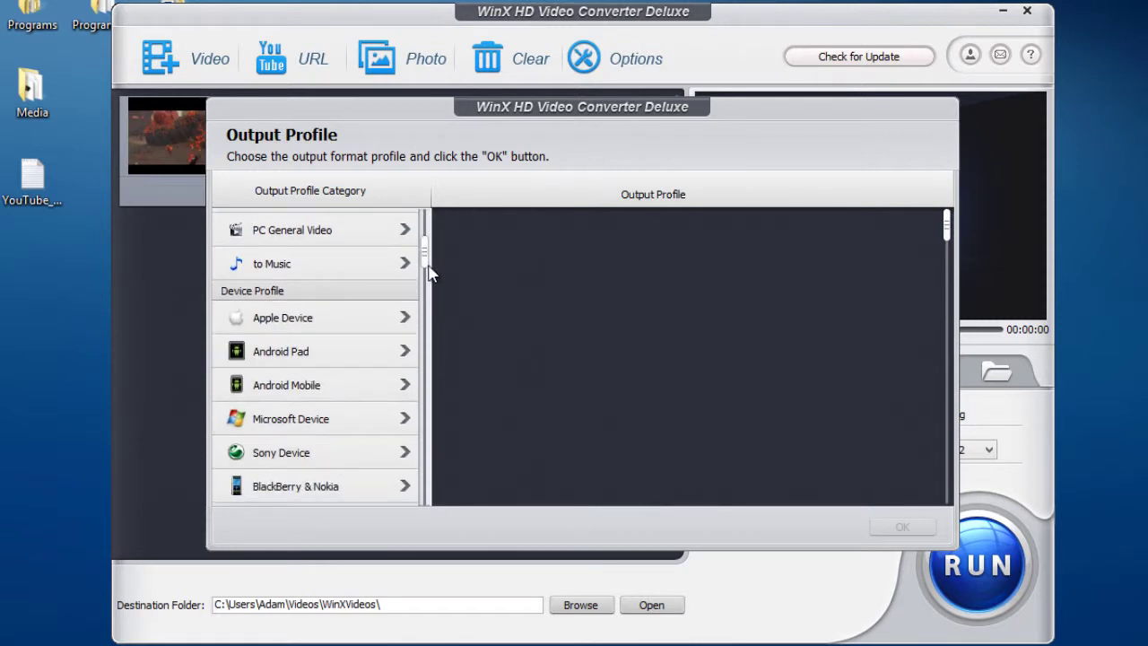
left_click_drag(425, 266, 400, 216)
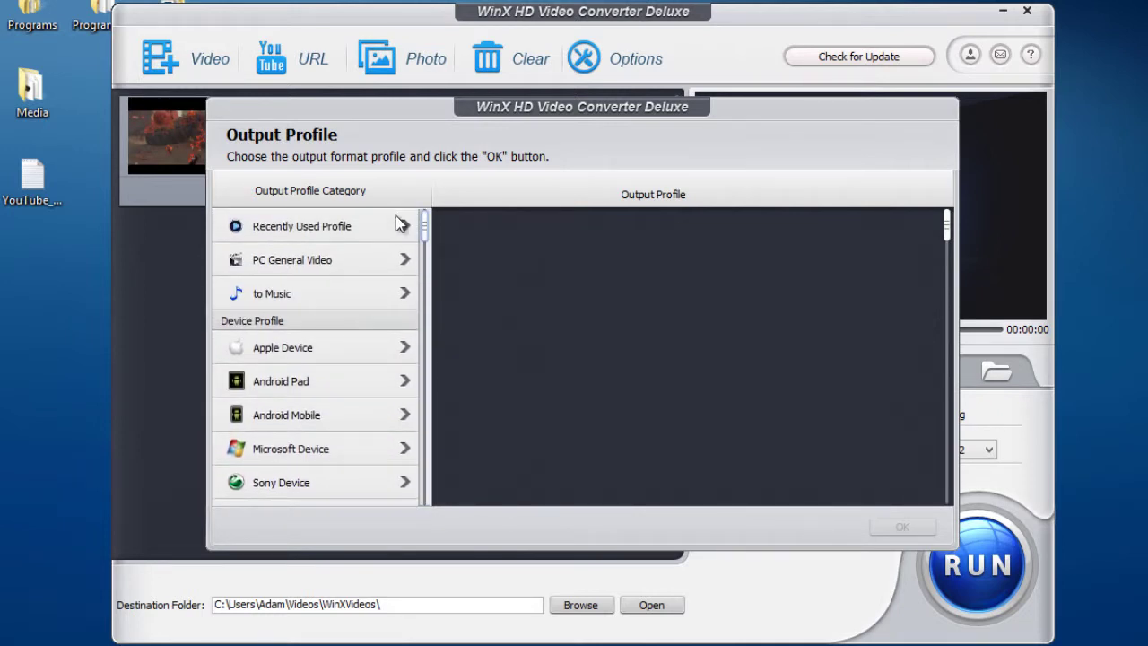
left_click(372, 260)
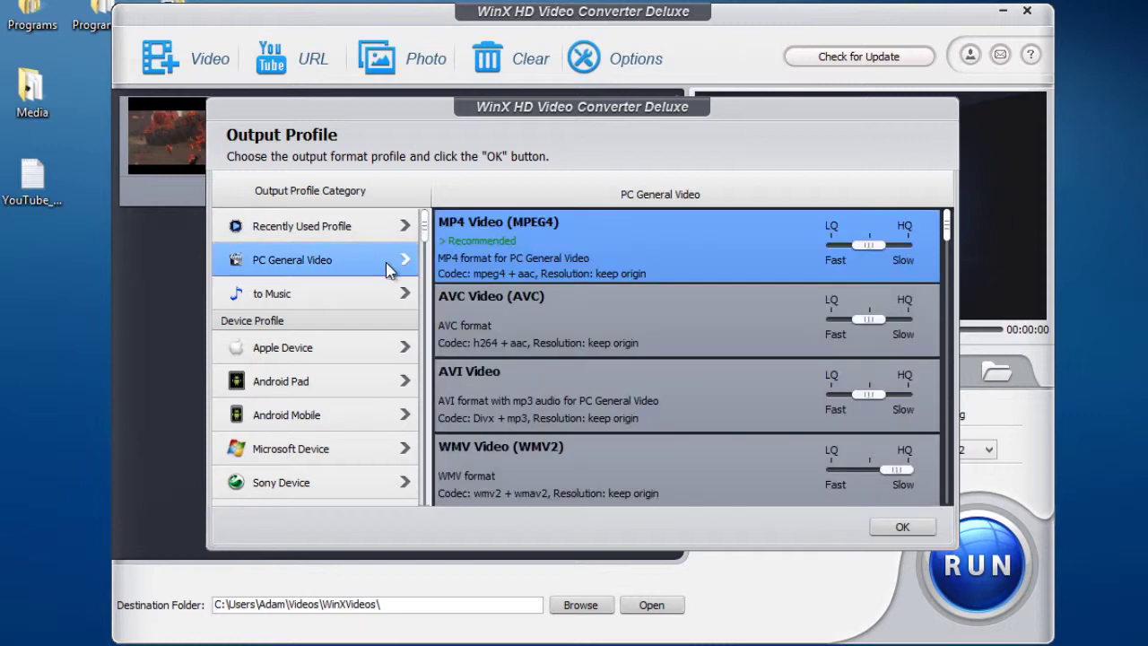
left_click(590, 384)
left_click_drag(870, 394, 901, 395)
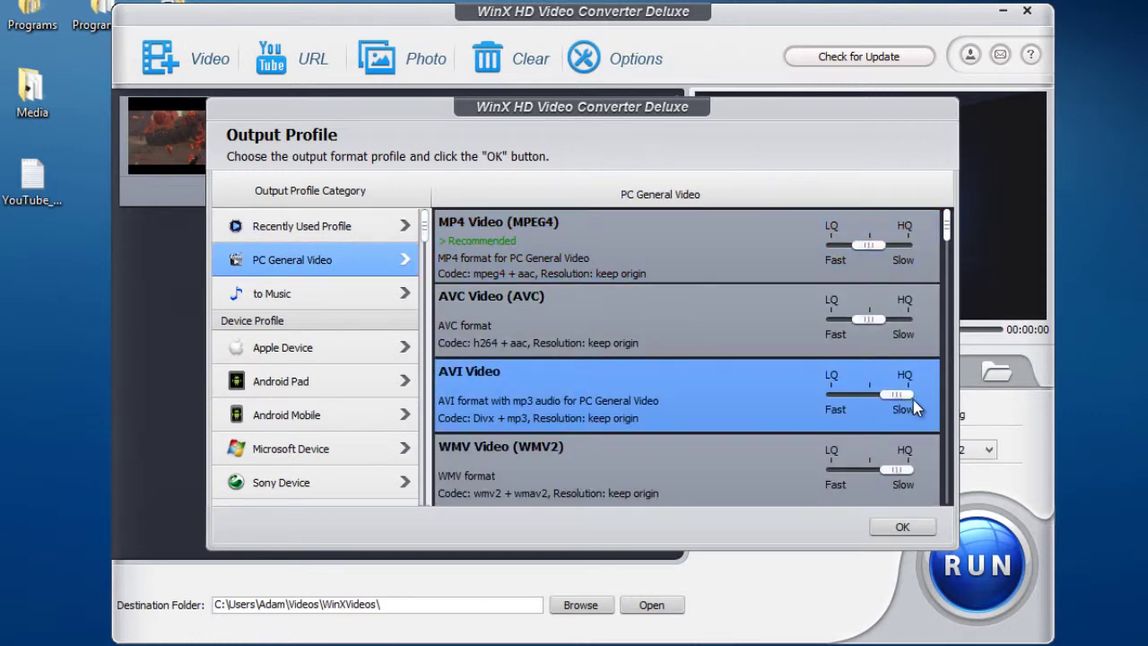
left_click(902, 522)
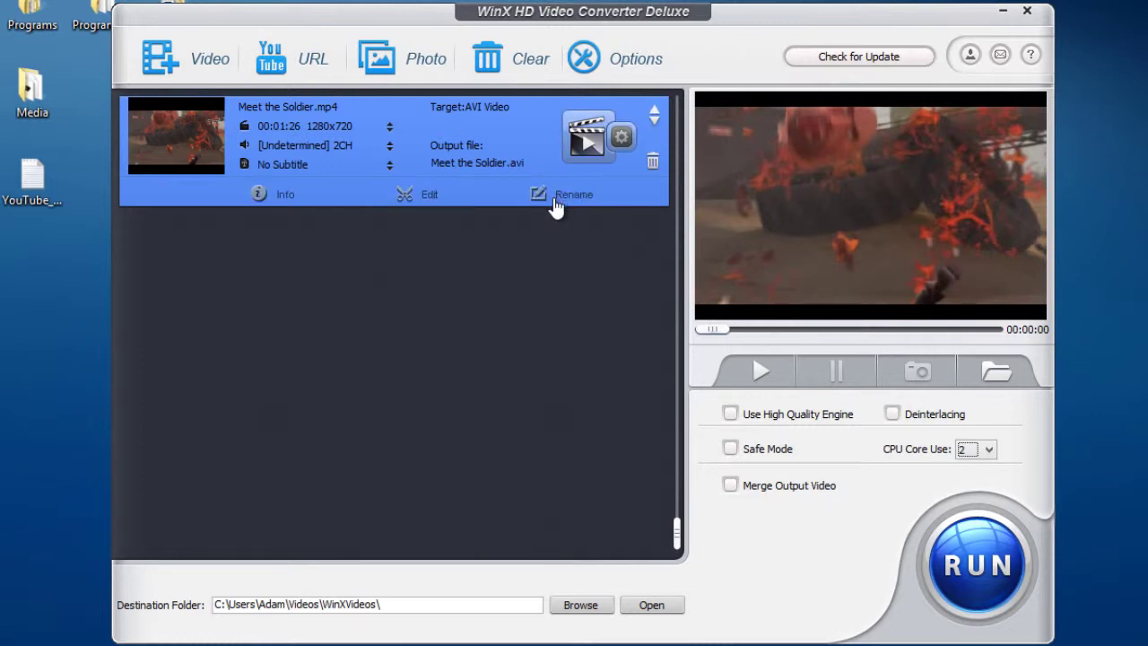
left_click(760, 377)
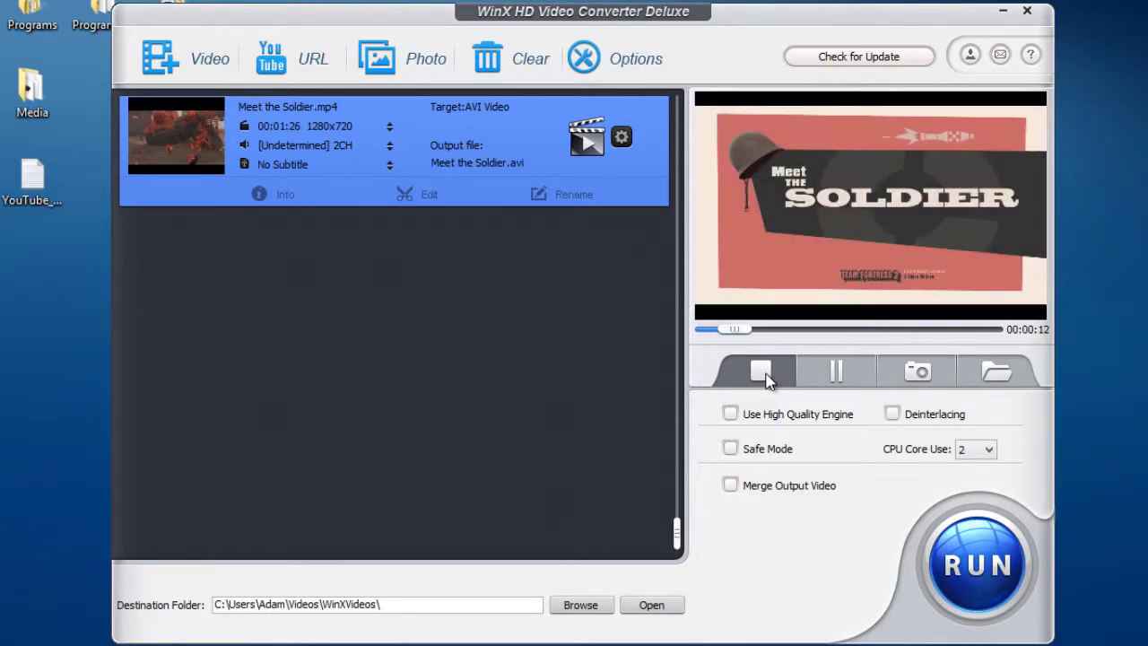
left_click(765, 377)
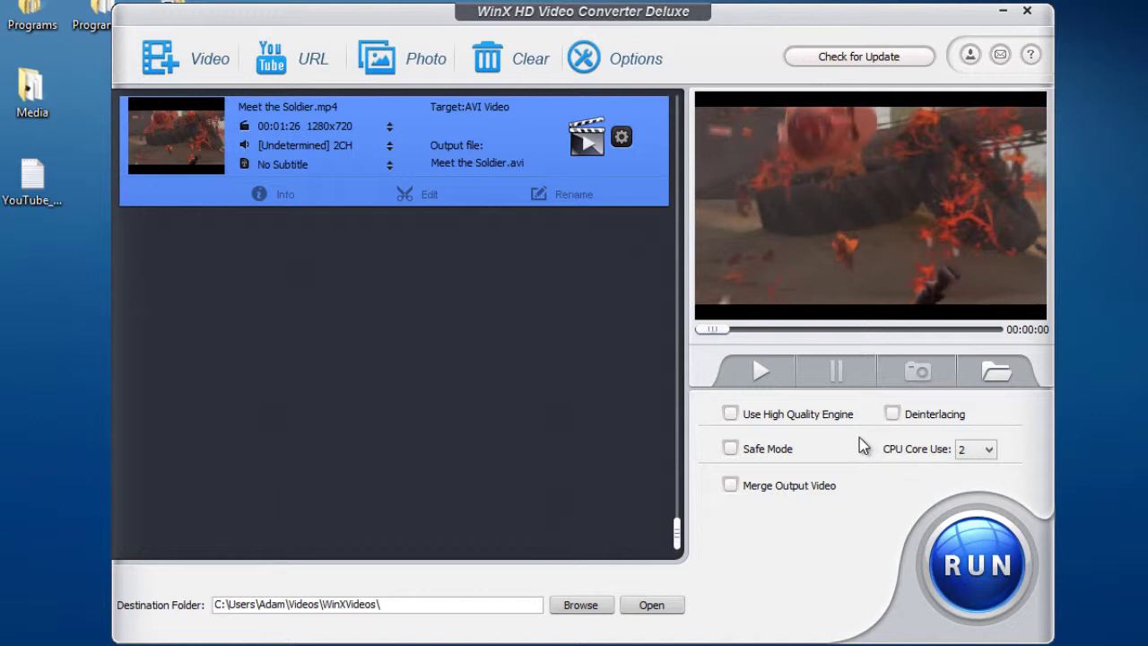
left_click(799, 418)
left_click(931, 423)
left_click(692, 368)
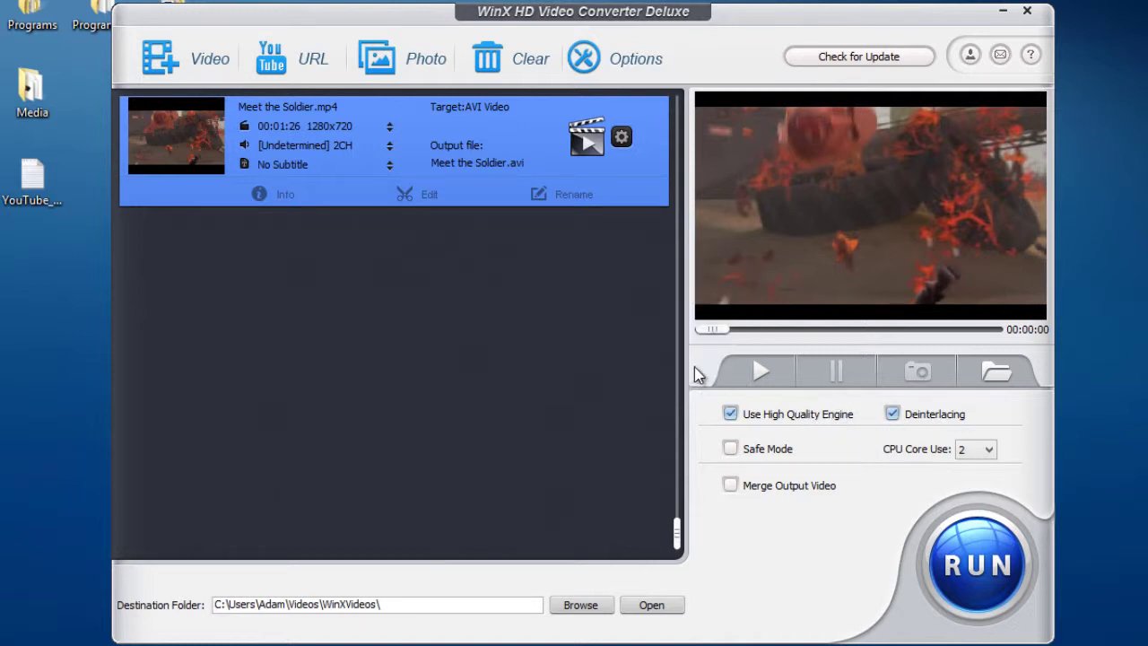
left_click(733, 414)
left_click(893, 415)
left_click(933, 414)
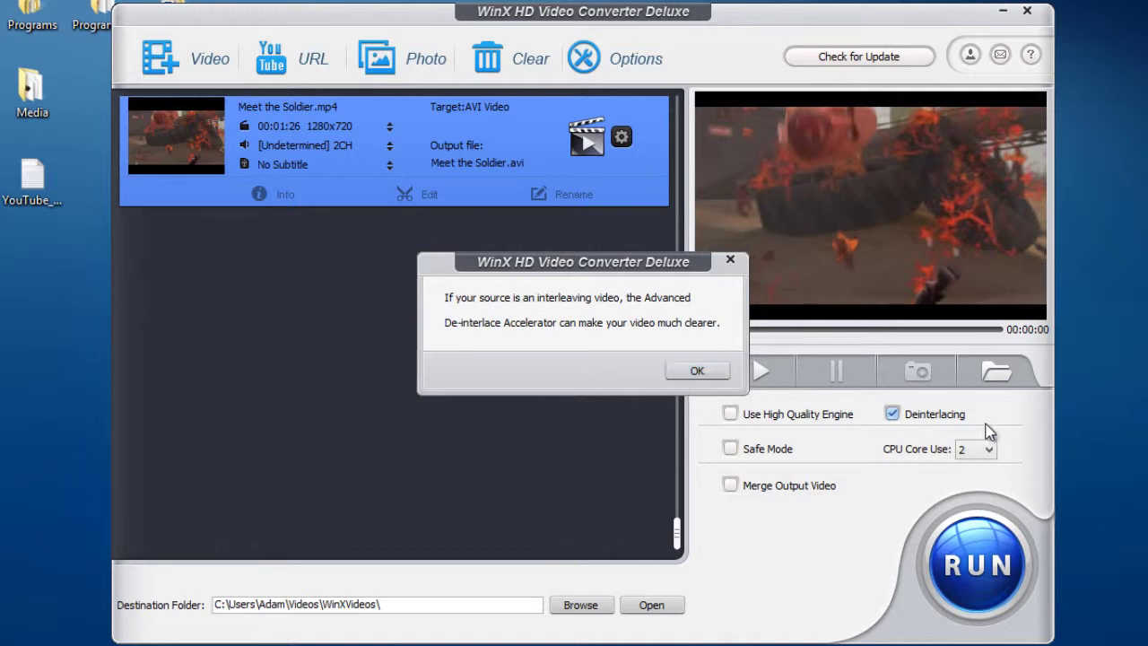
left_click(690, 371)
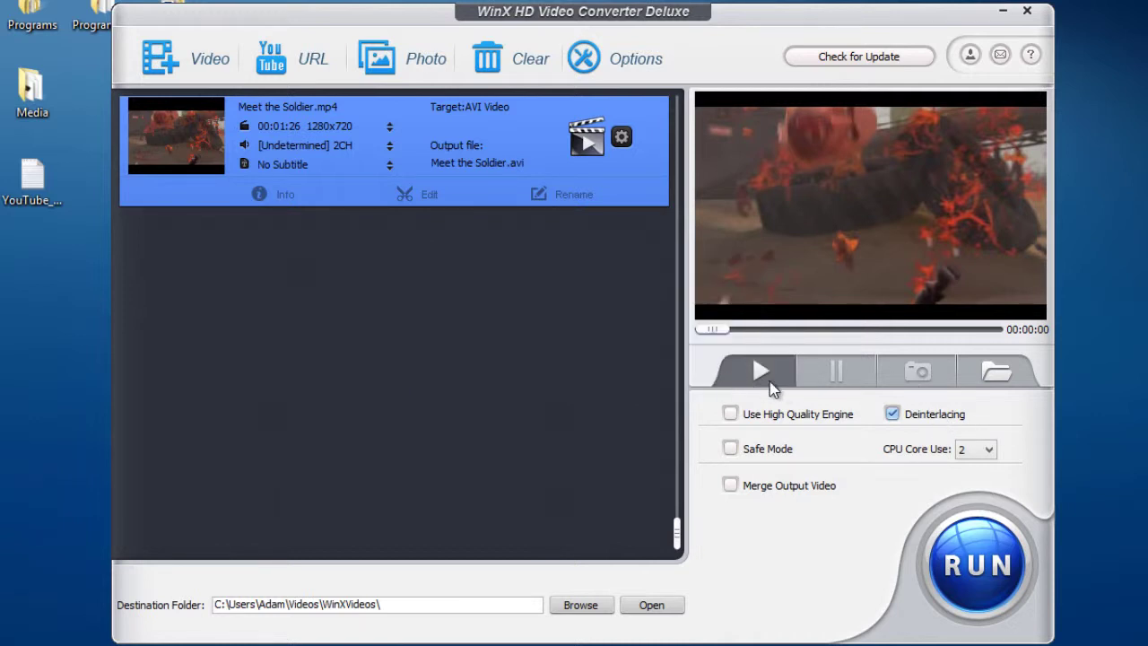
left_click(893, 415)
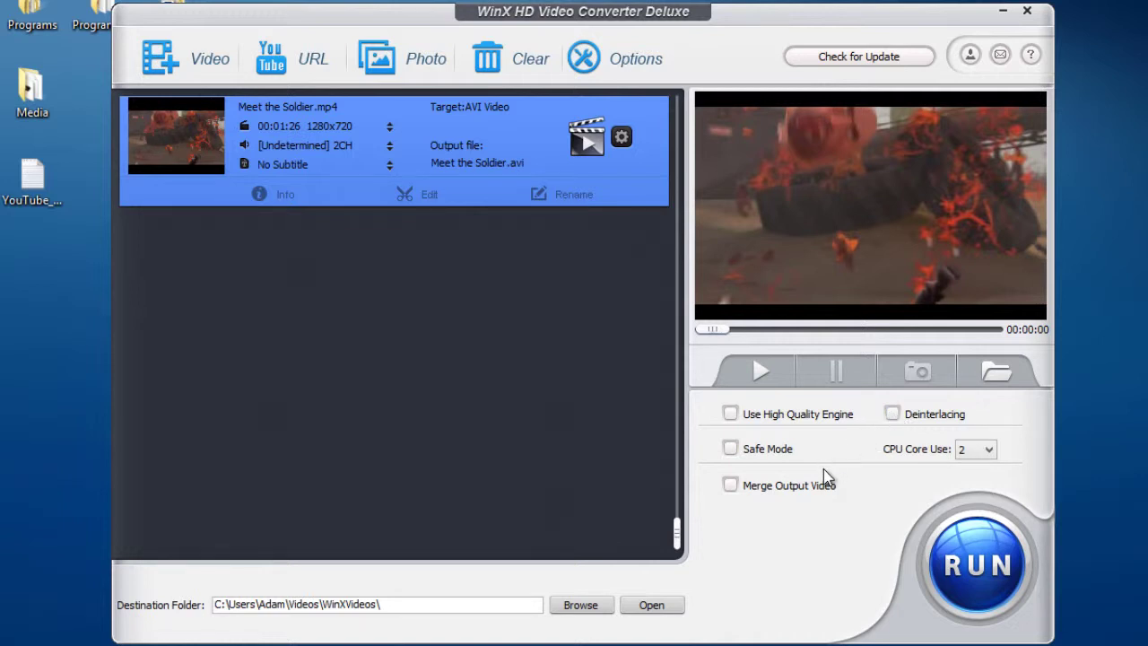
left_click(773, 453)
left_click(798, 419)
left_click(755, 453)
left_click(983, 451)
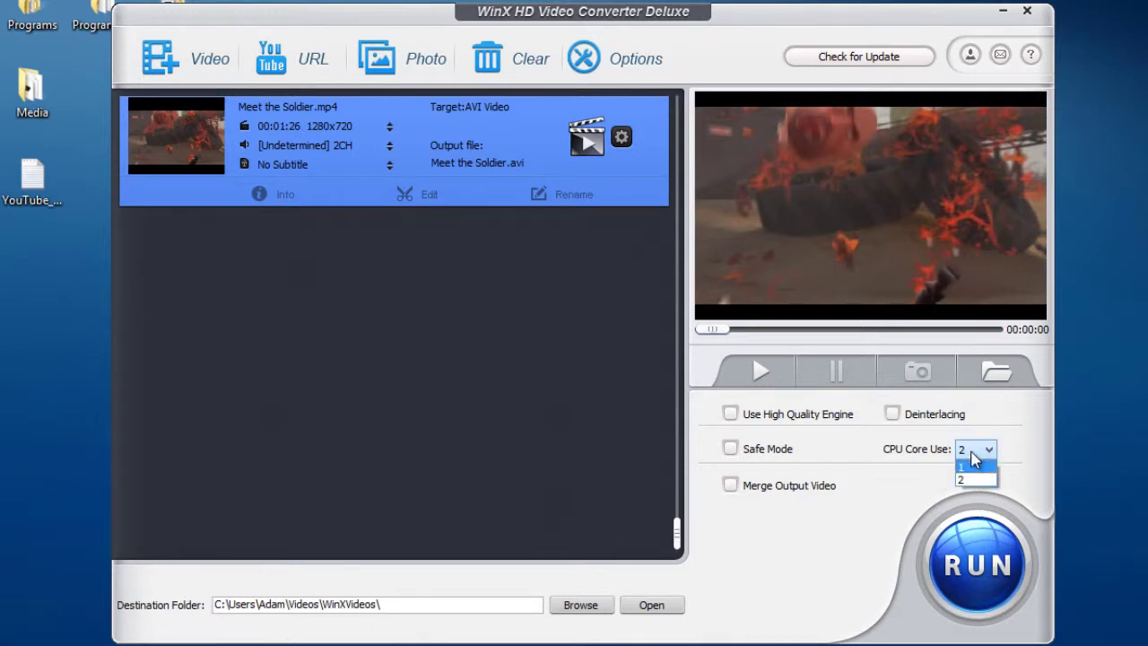
left_click(976, 479)
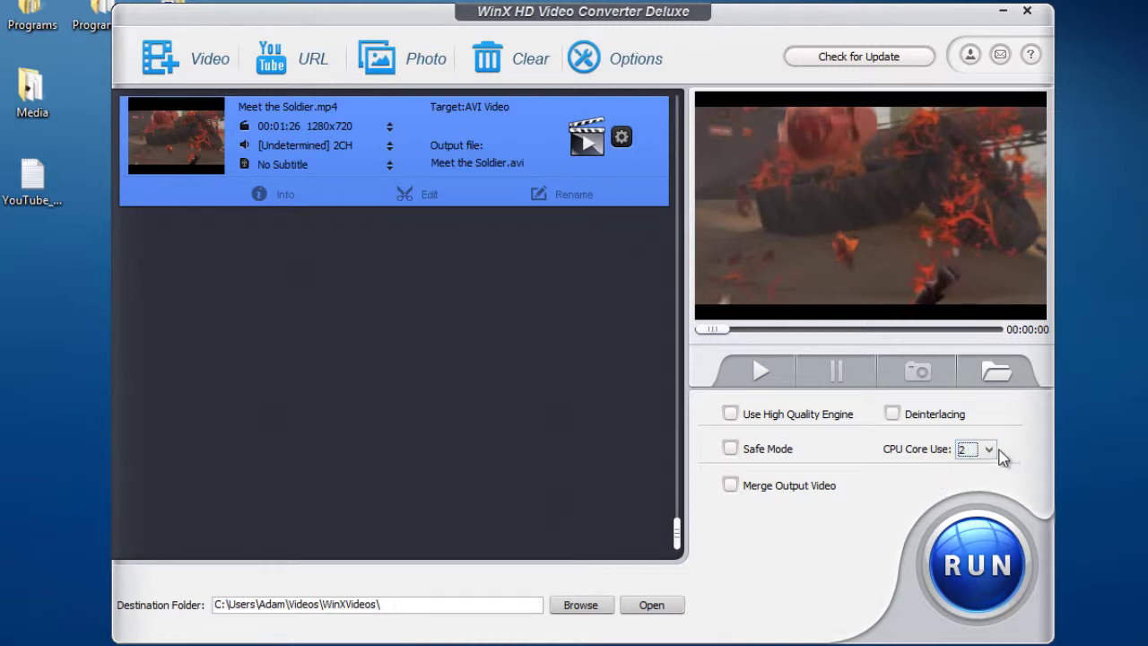
left_click(989, 451)
left_click(978, 477)
left_click(990, 451)
left_click(985, 464)
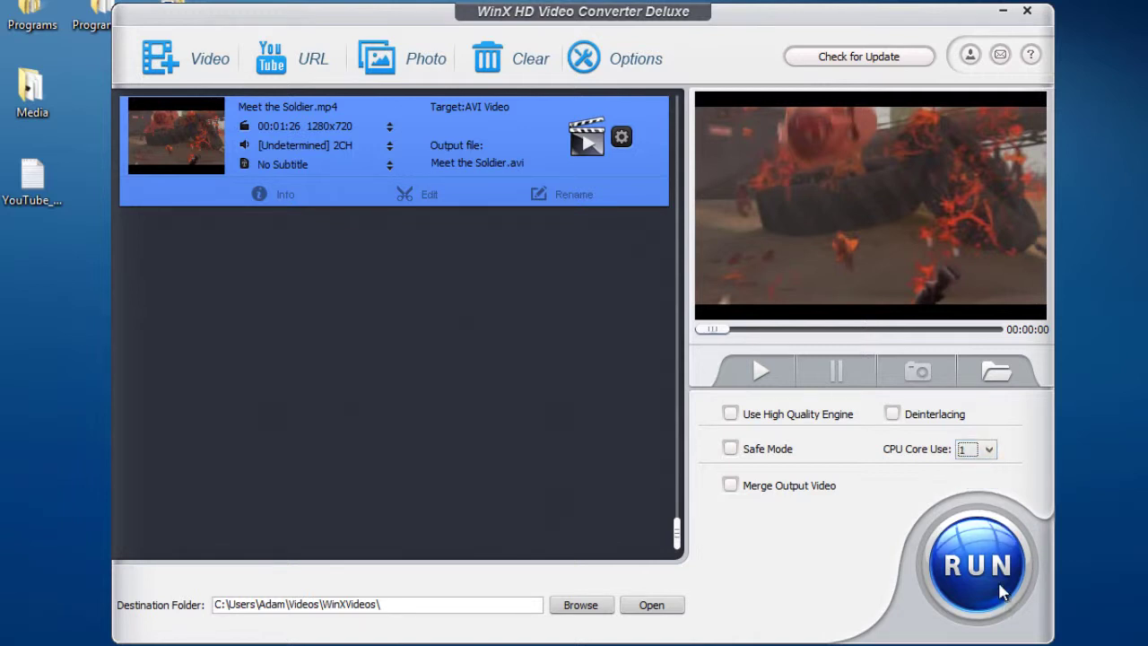
left_click(981, 450)
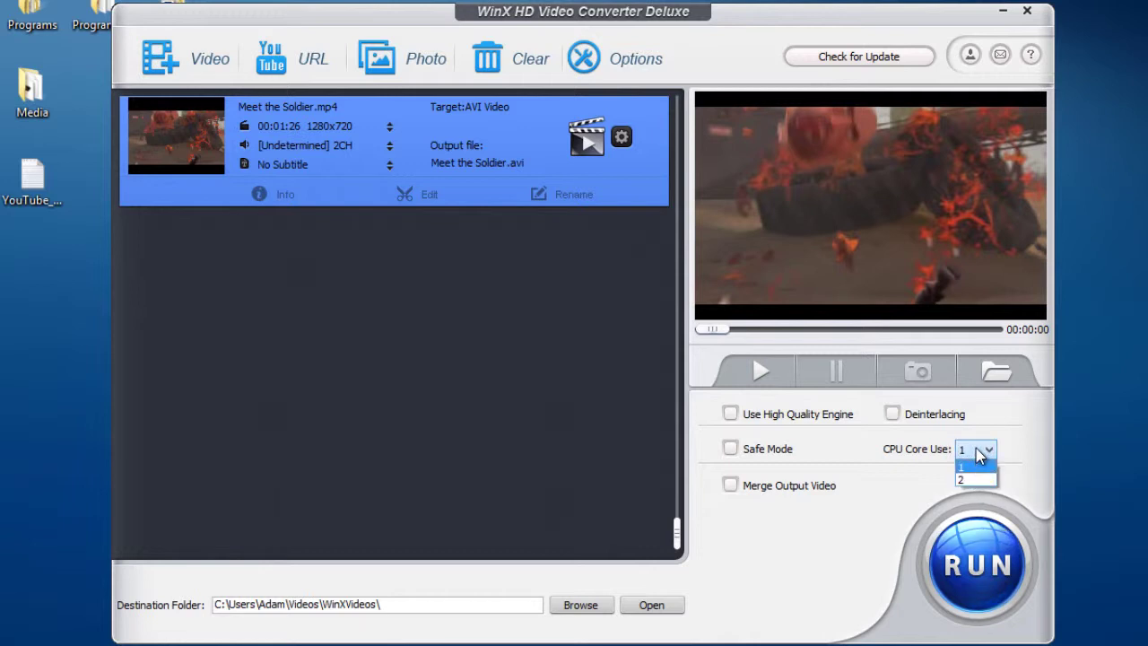
left_click(982, 480)
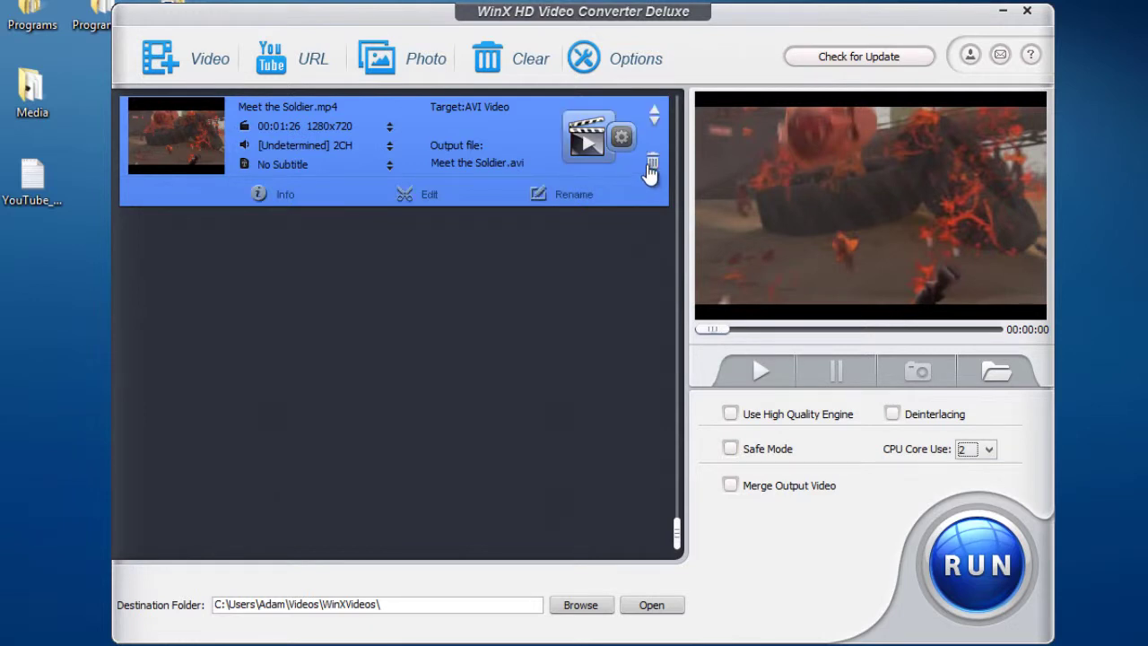
Replace the Soldier clip with the YouTube DVD-transfer tutorial at 854x480
left_click(654, 164)
left_click(280, 65)
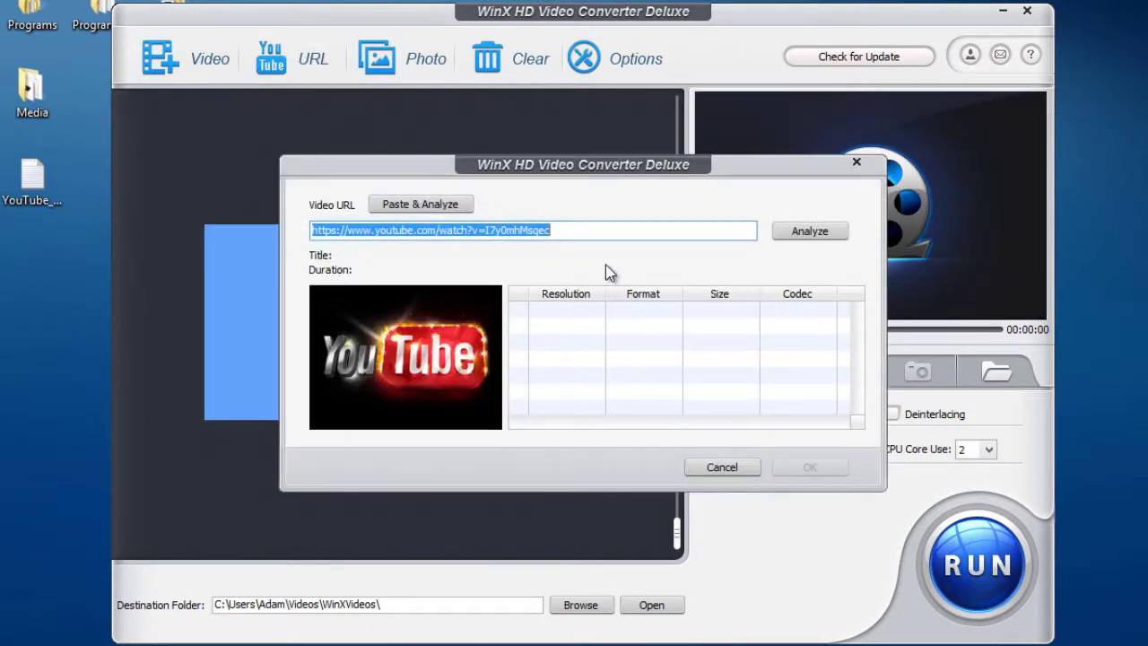
left_click(561, 230)
left_click(794, 231)
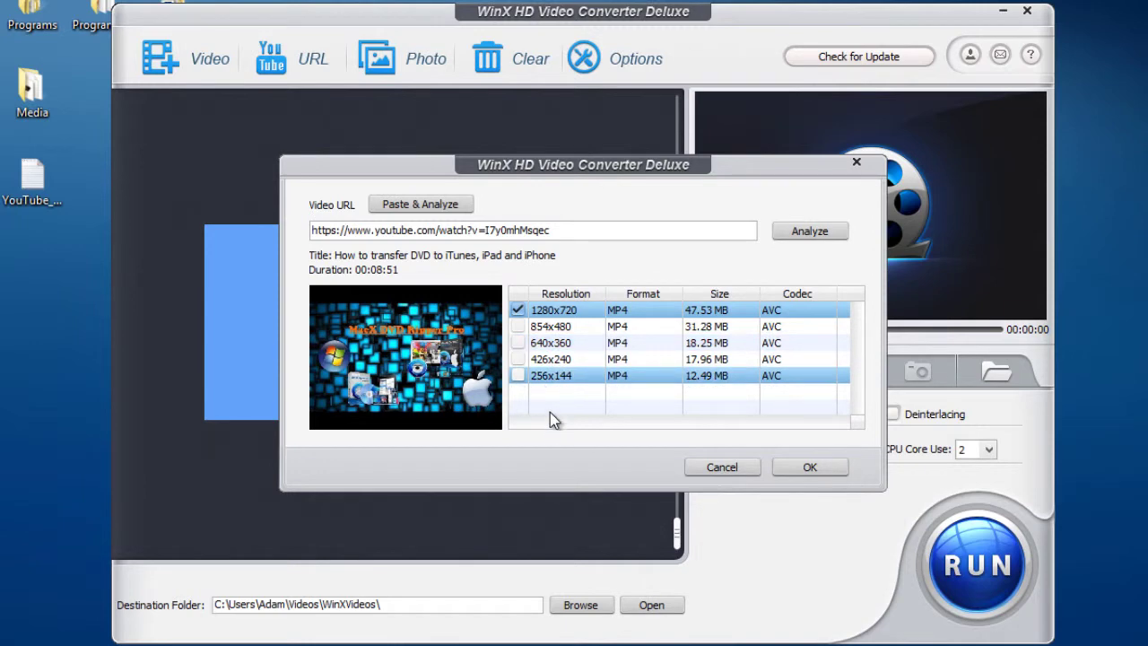
left_click(556, 328)
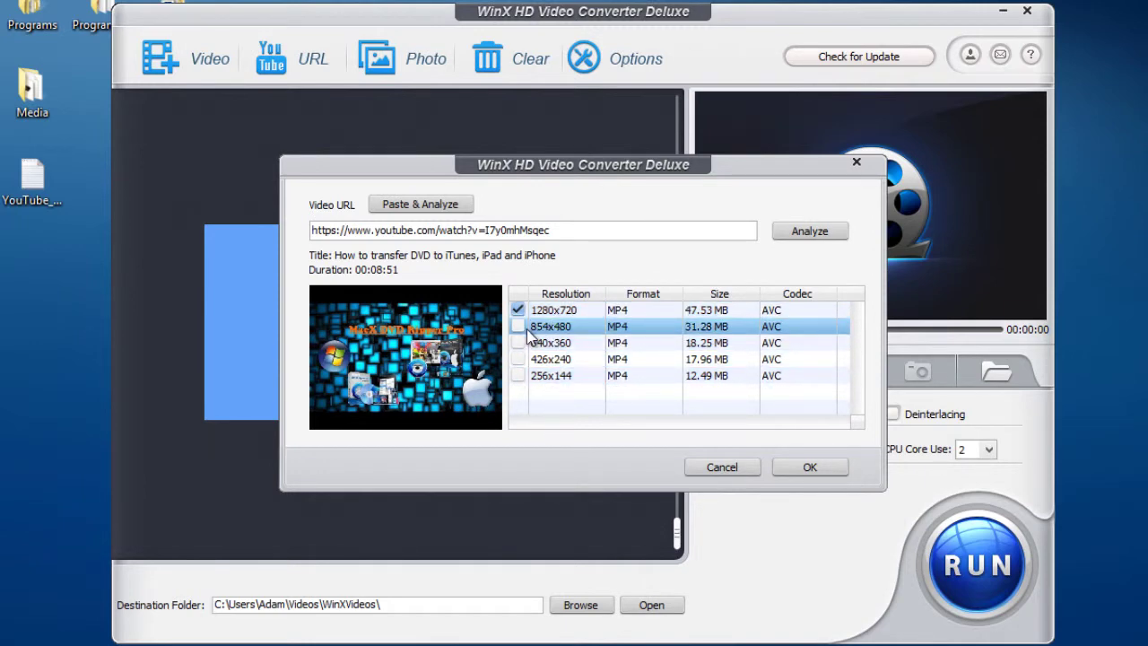
left_click(524, 330)
left_click(801, 464)
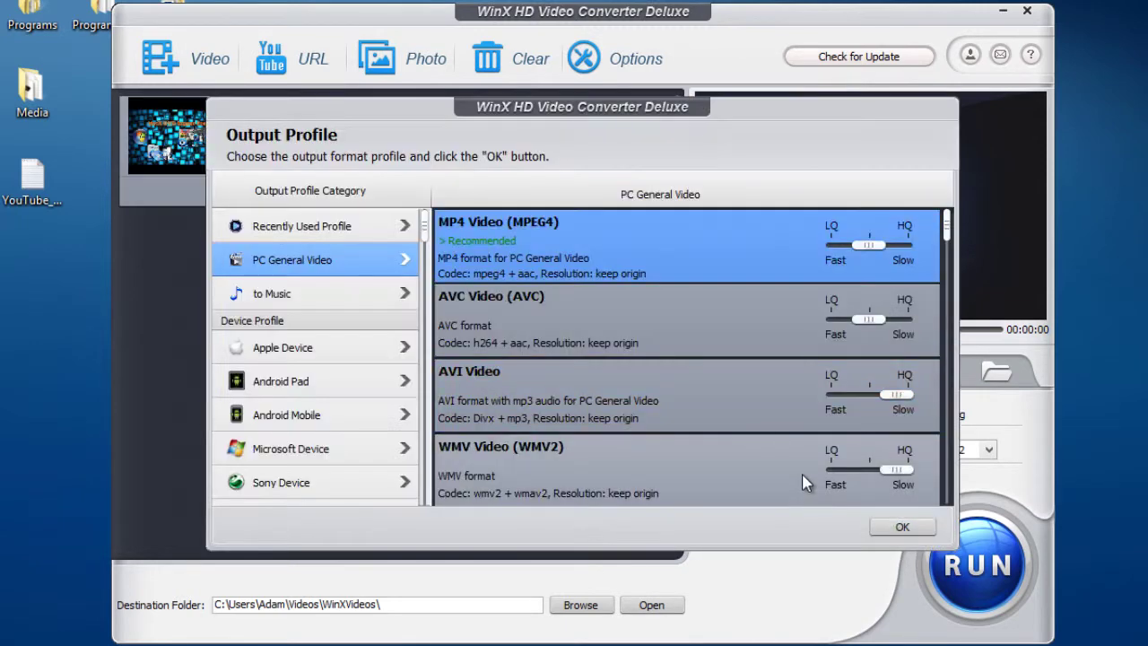
Target the tutorial to Apple Device > iPod Video > iPod touch 4 (MPEG4)
left_click(307, 354)
left_click(323, 305)
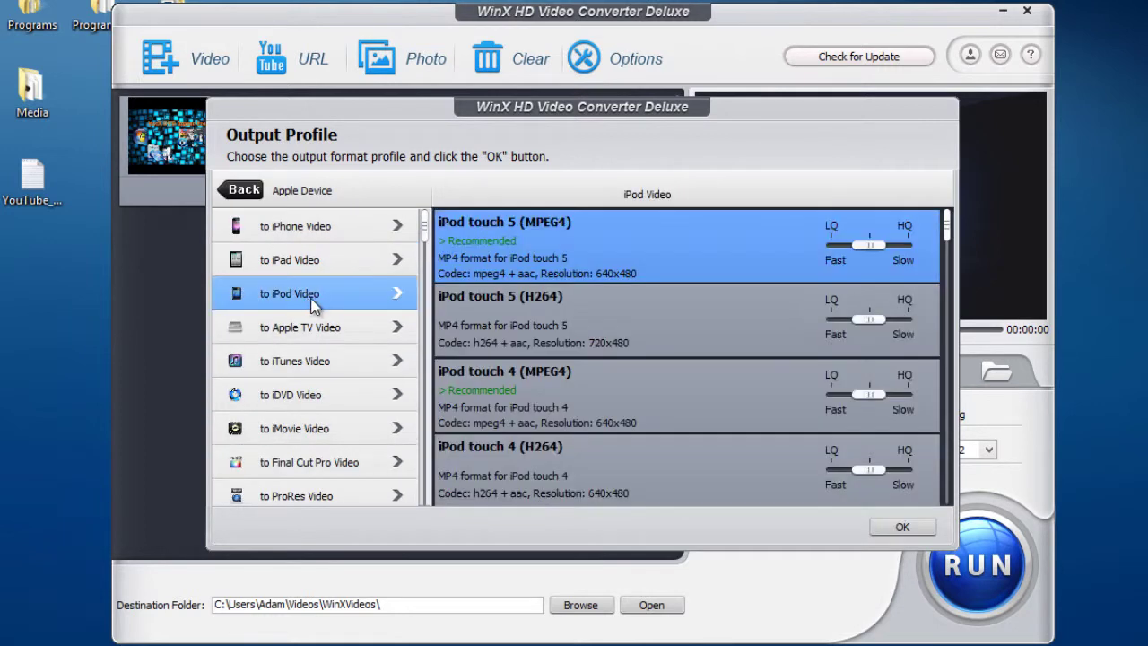
left_click(512, 387)
left_click(902, 527)
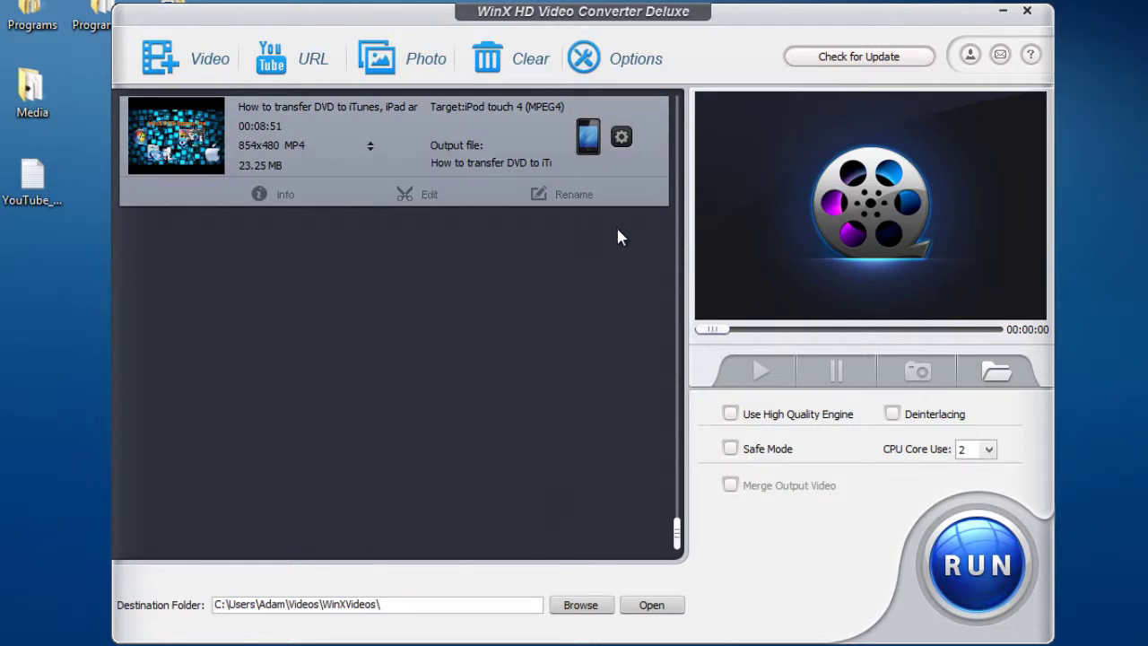
Remove the YouTube row, add the Pictures > Screenshots folder as MP4, then delete it too
left_click(653, 170)
left_click(418, 76)
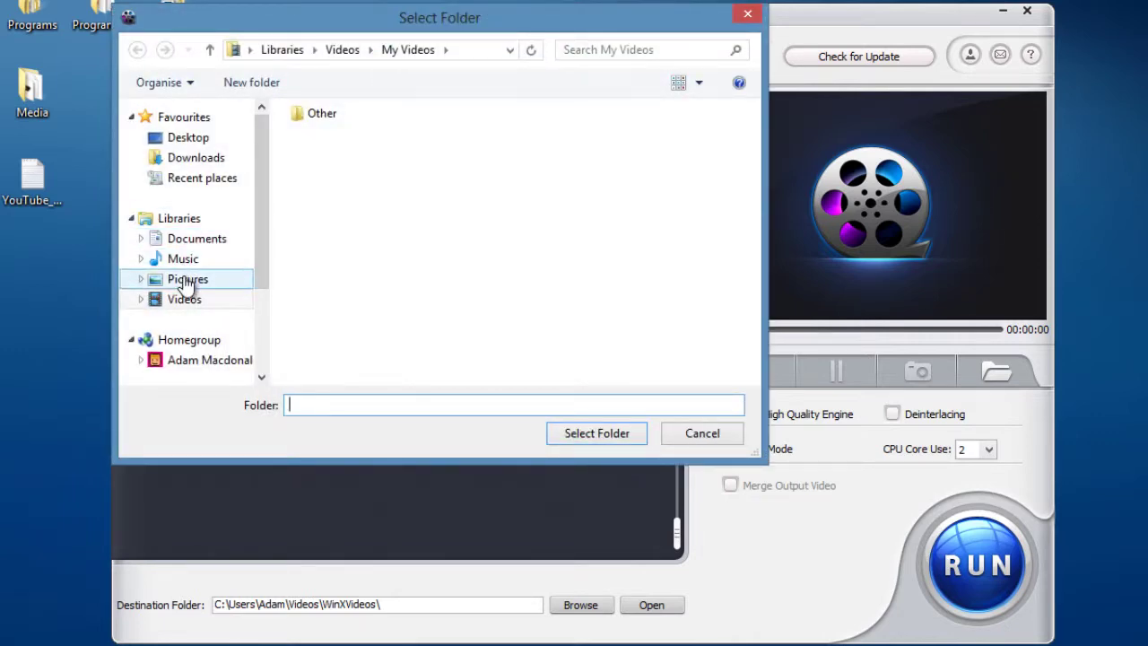
left_click(185, 280)
left_click(334, 190)
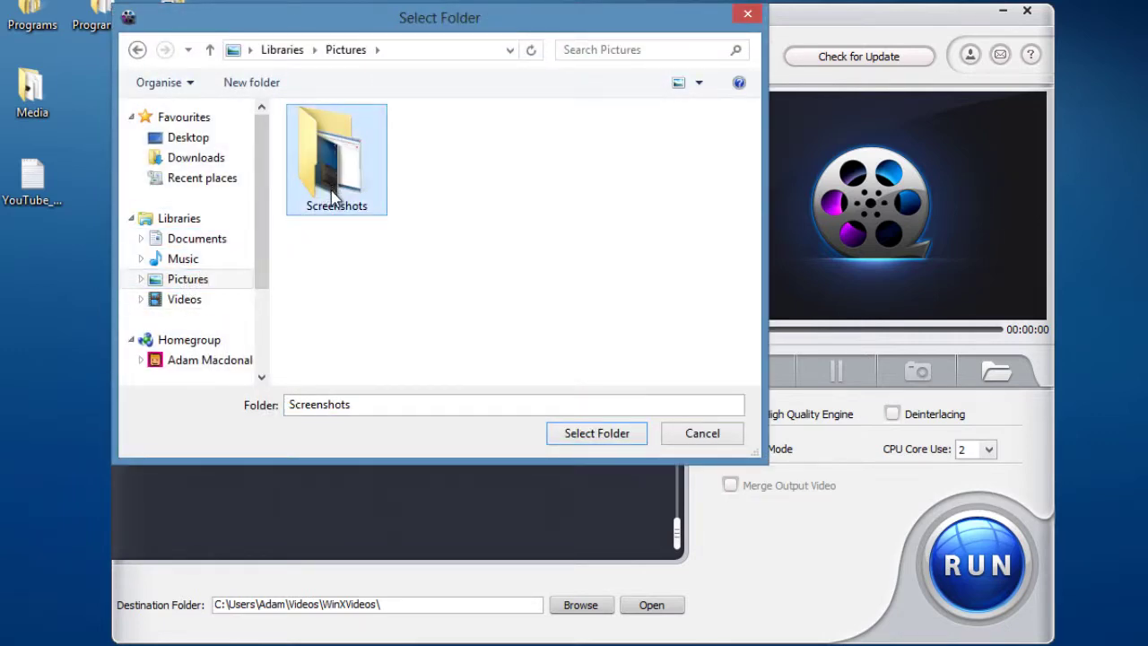
left_click(591, 435)
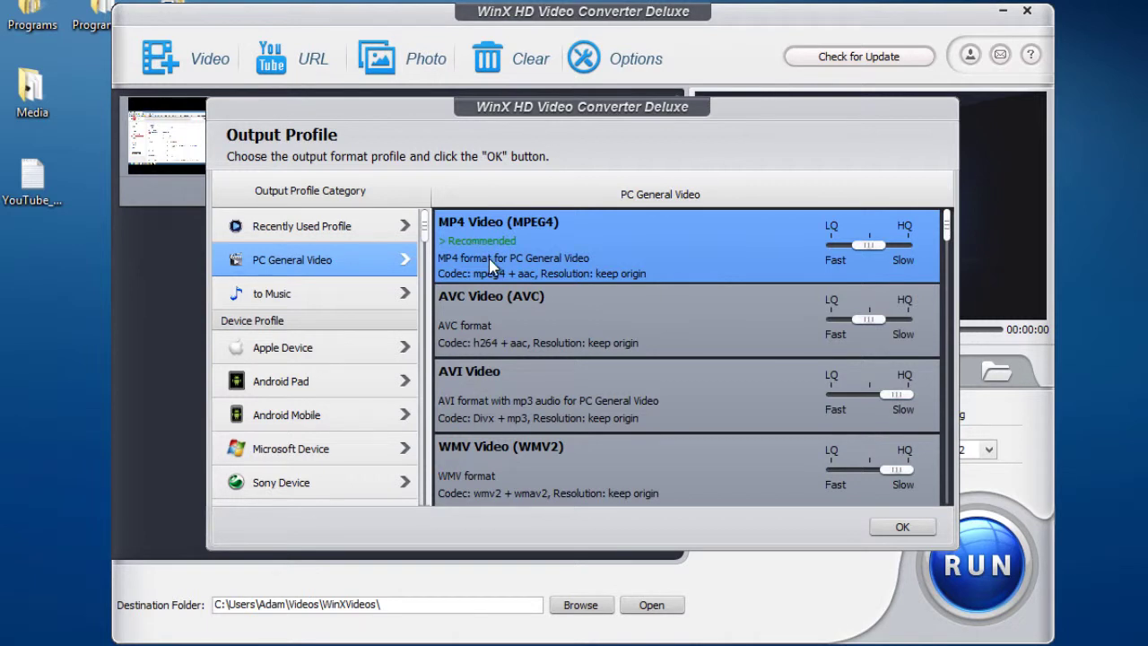
left_click(906, 526)
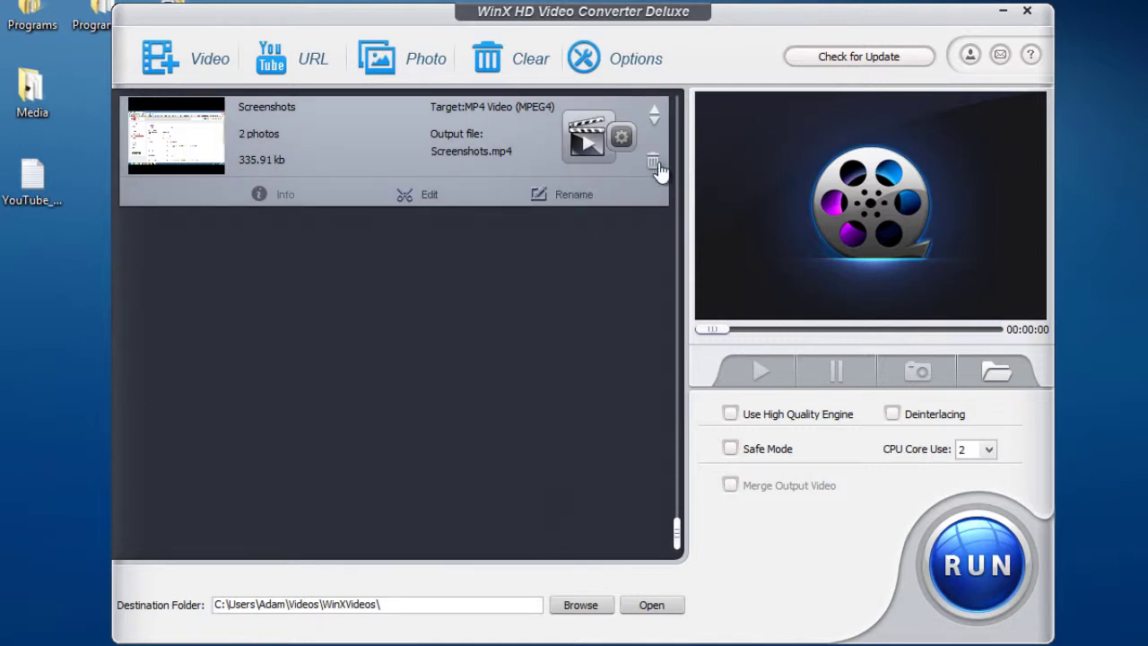
left_click(656, 164)
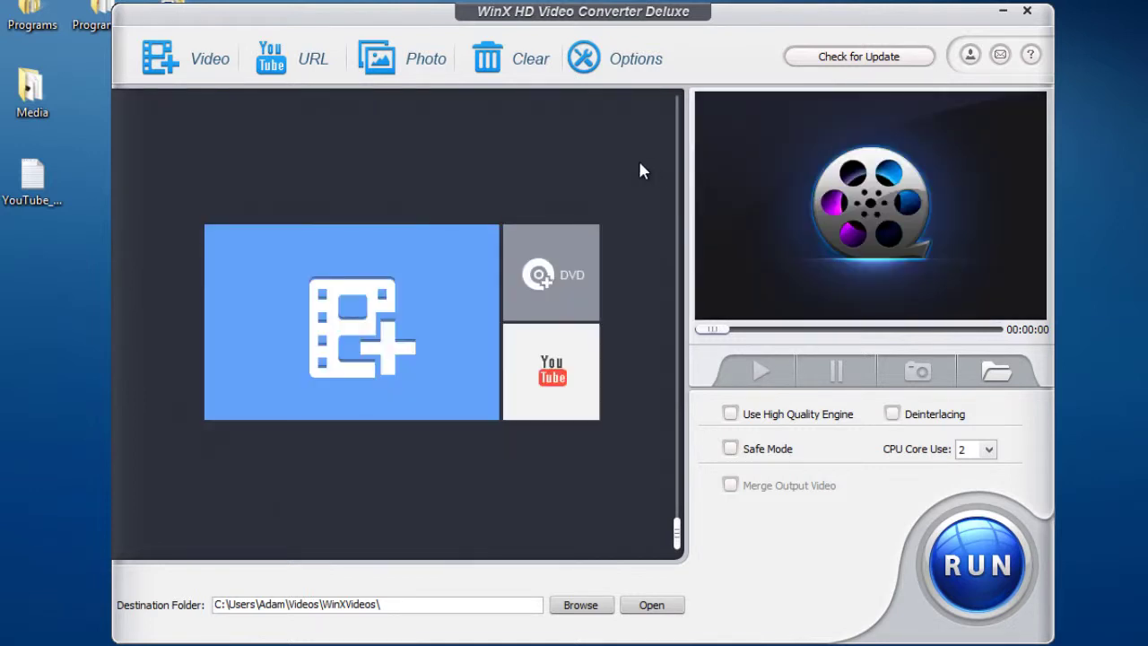
Add Meet the Soldier.mp4 with the MP4 Video (MPEG4) output profile
left_click(161, 62)
left_click(343, 140)
left_click(594, 433)
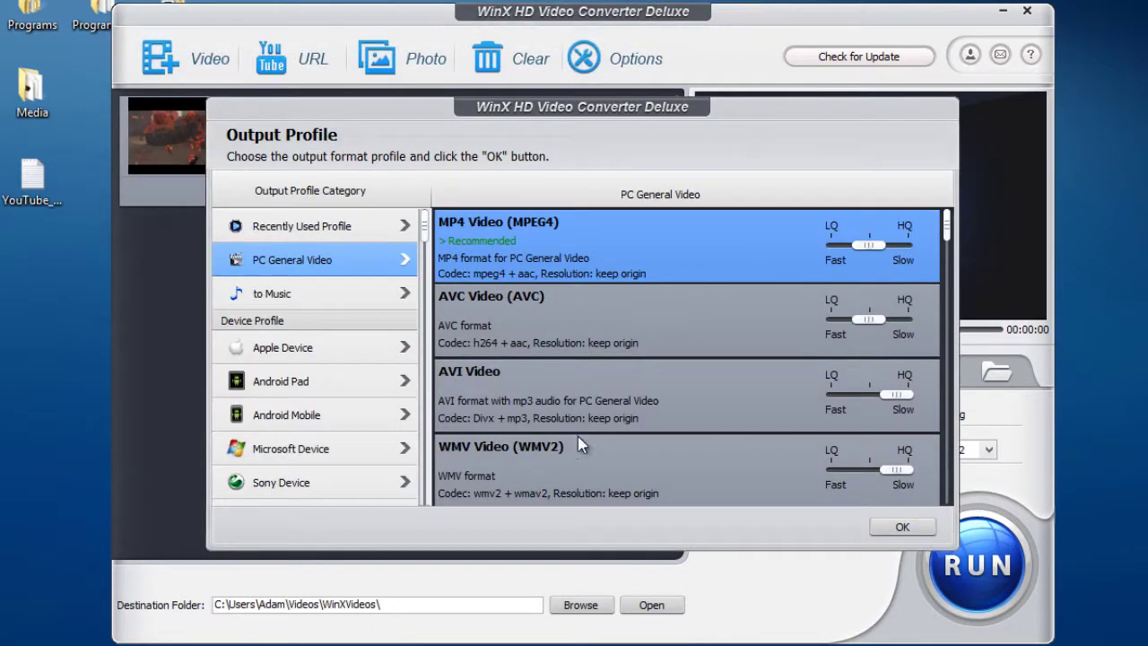
left_click(897, 527)
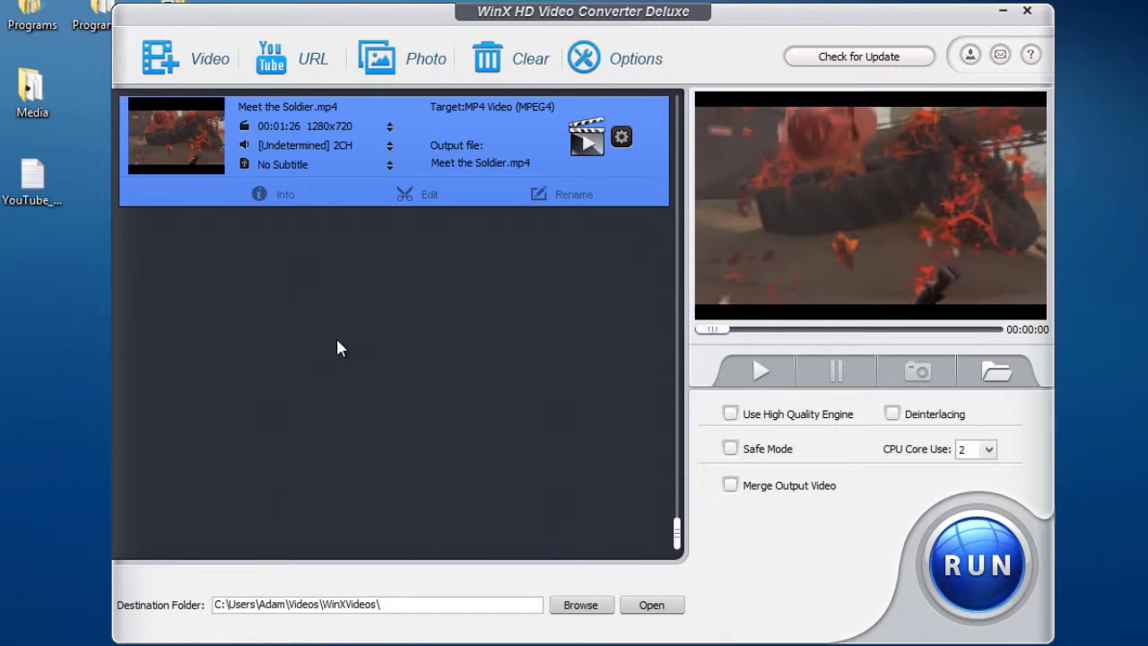
Review the clip's subtitle, crop and trim edit options, leaving them unchanged
left_click(403, 197)
left_click(371, 384)
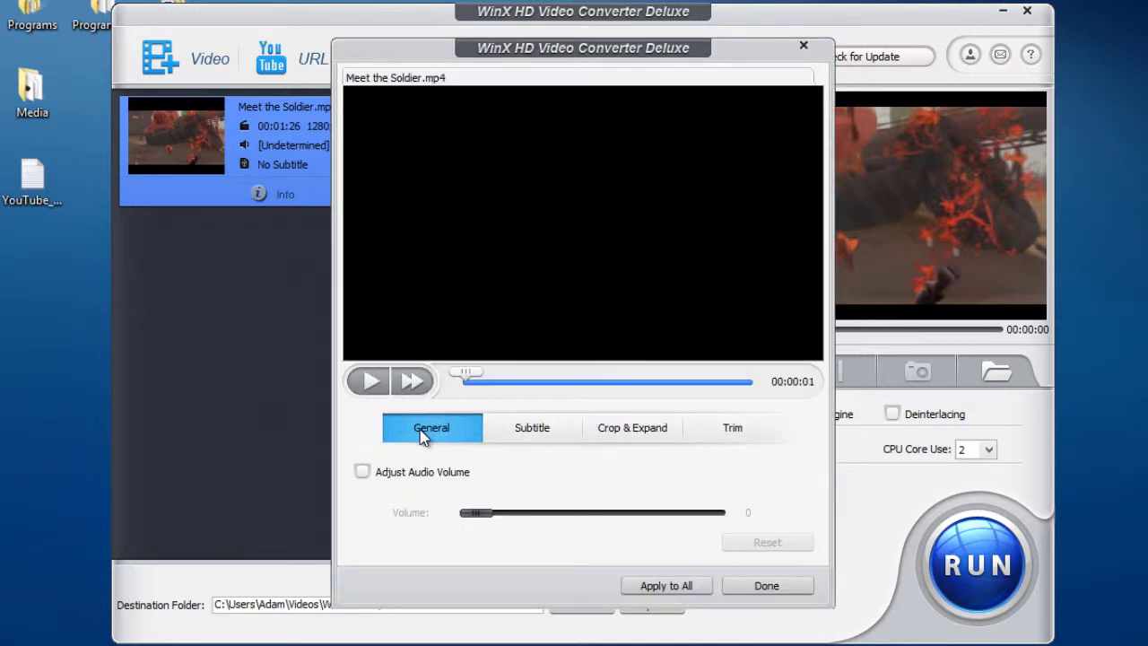
left_click(550, 427)
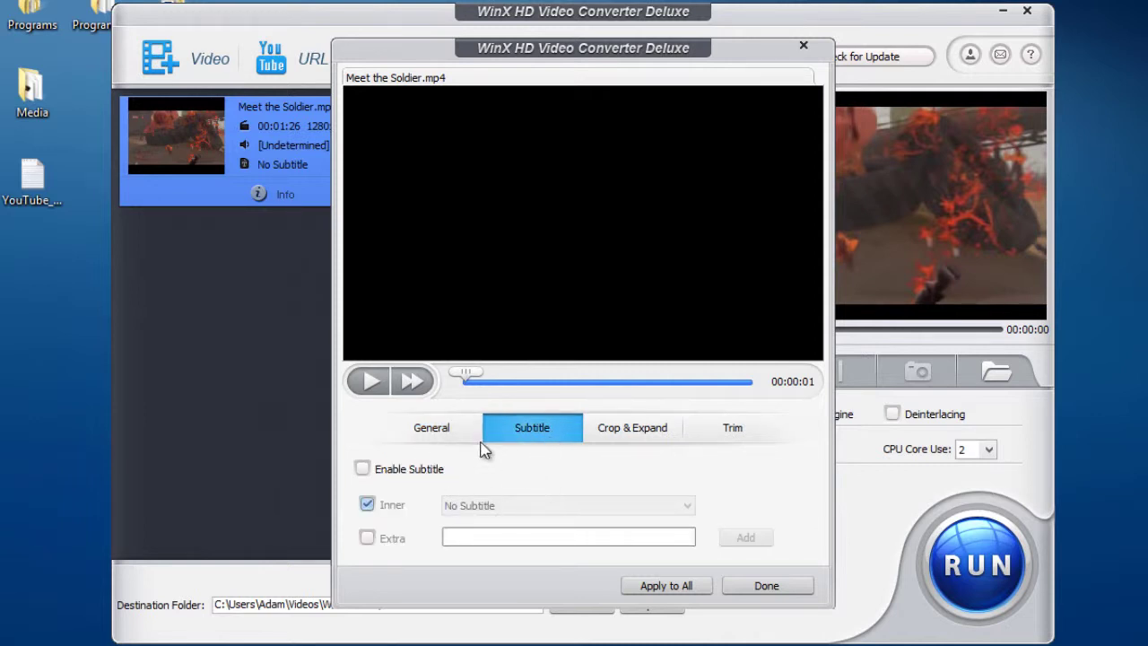
left_click(608, 434)
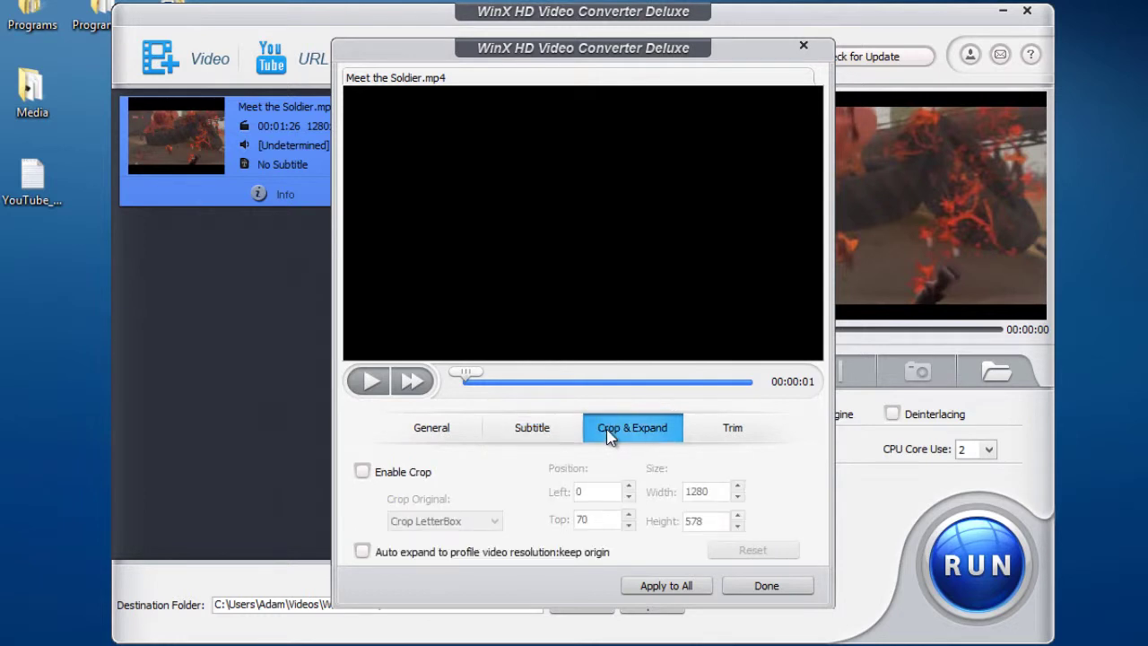
left_click(704, 433)
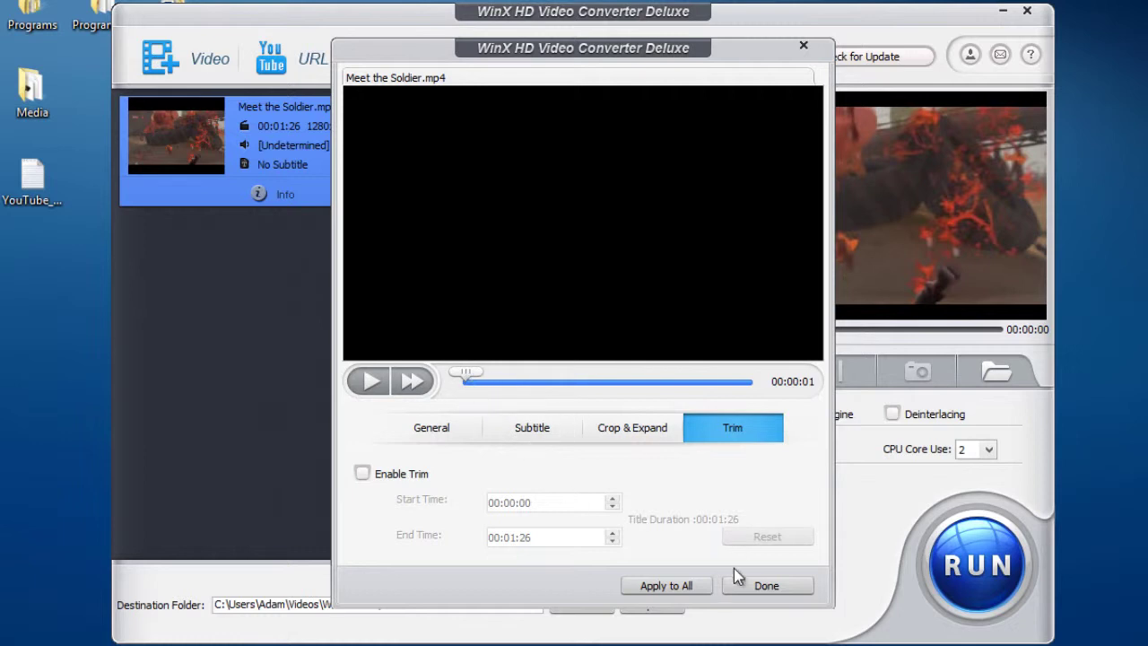
left_click(804, 46)
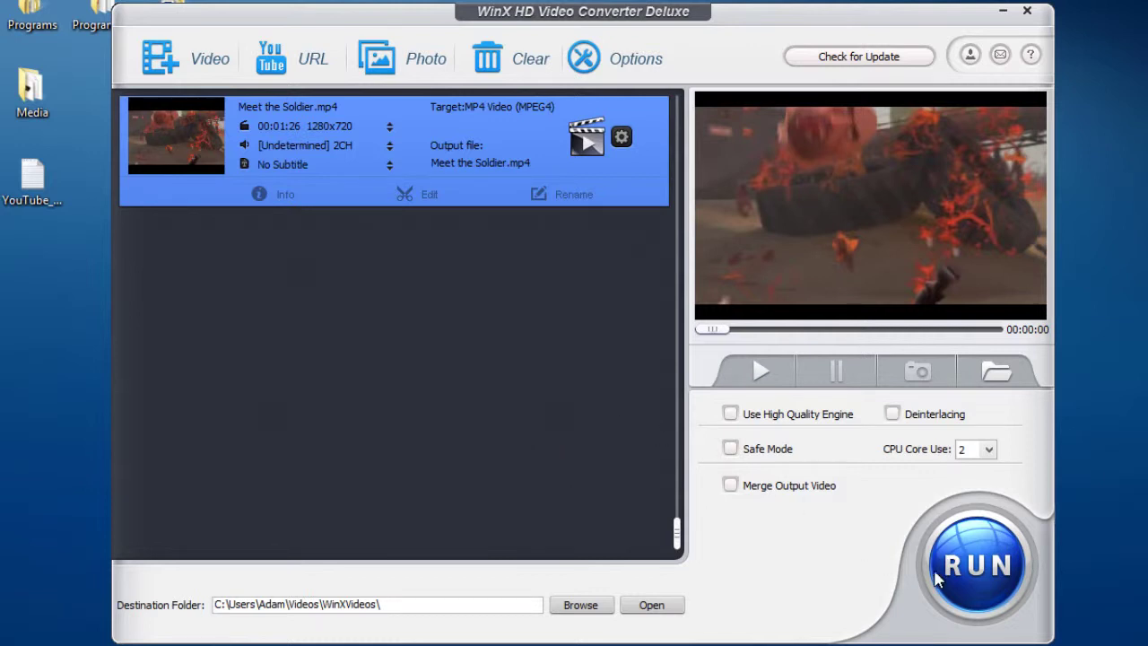
Run the conversion of Meet the Soldier.mp4 to MP4
left_click(975, 578)
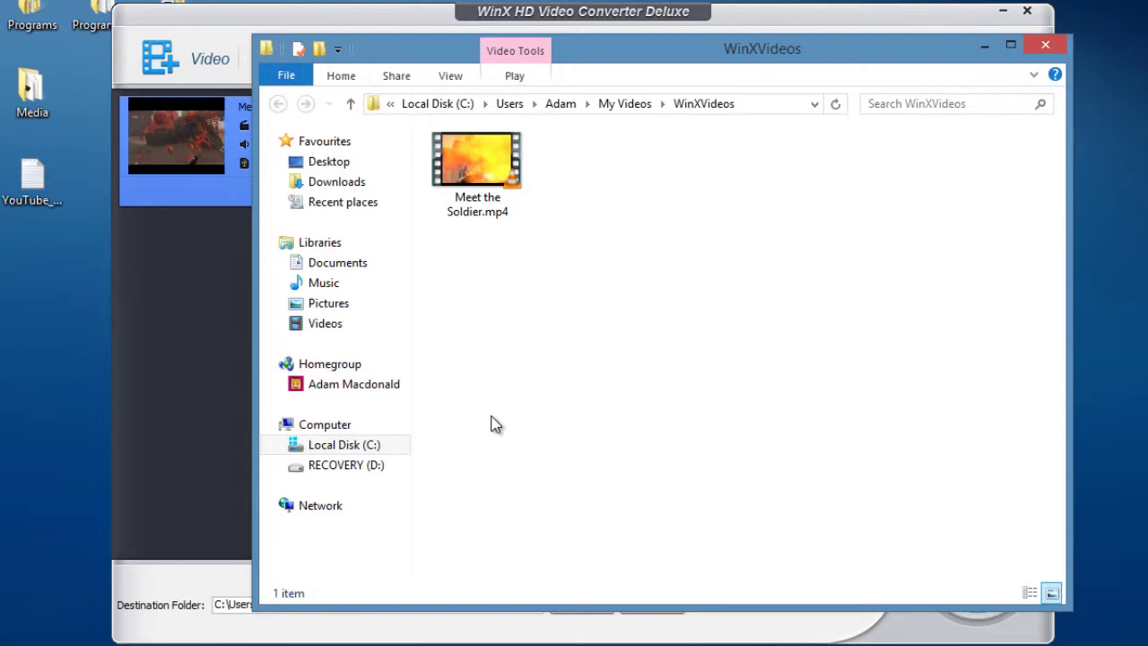
Confirm the converted Meet the Soldier.mp4 is 25.8 MB in WinXVideos, then close Explorer
left_click_drag(691, 299, 421, 139)
left_click(556, 283)
left_click(489, 185)
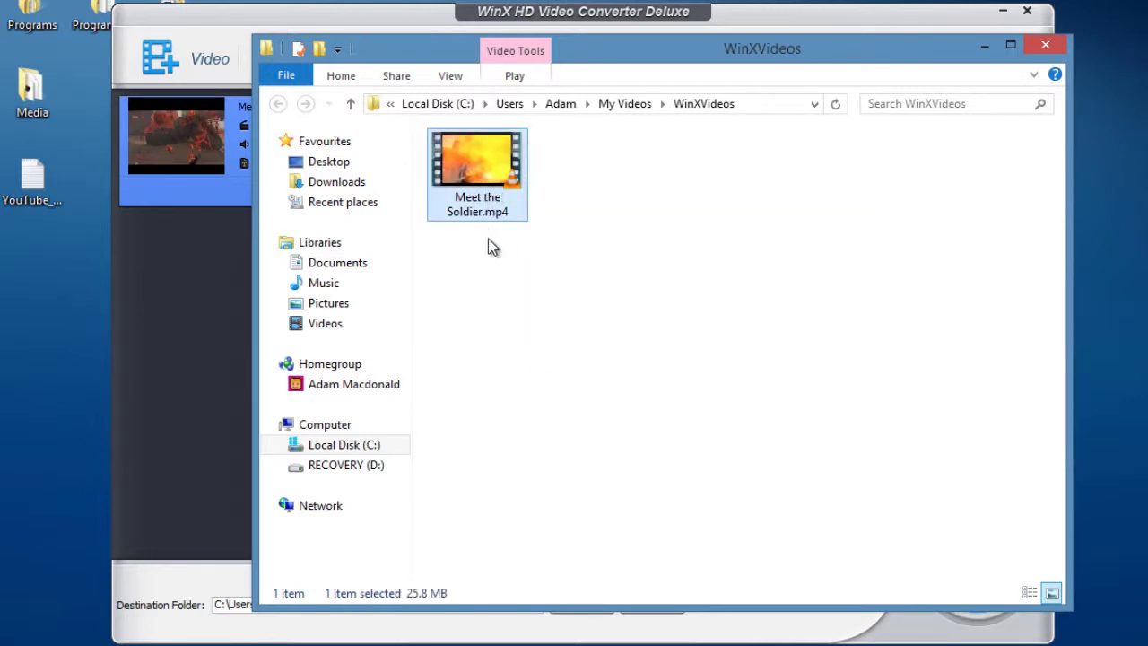
left_click_drag(537, 247, 504, 212)
left_click(594, 248)
left_click(1045, 44)
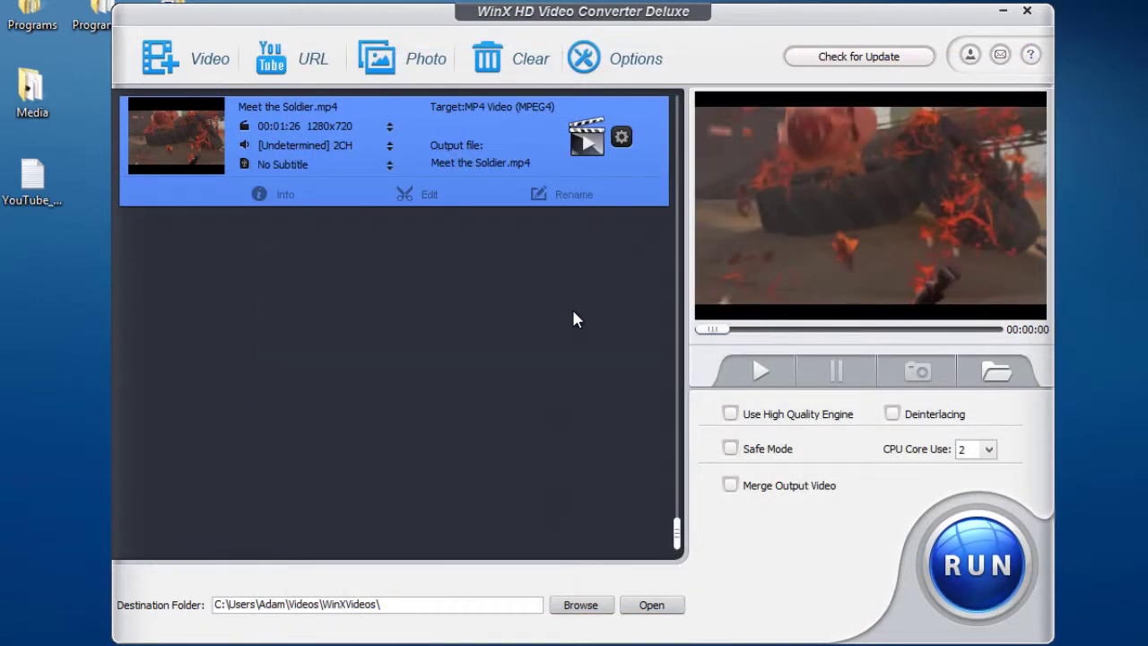